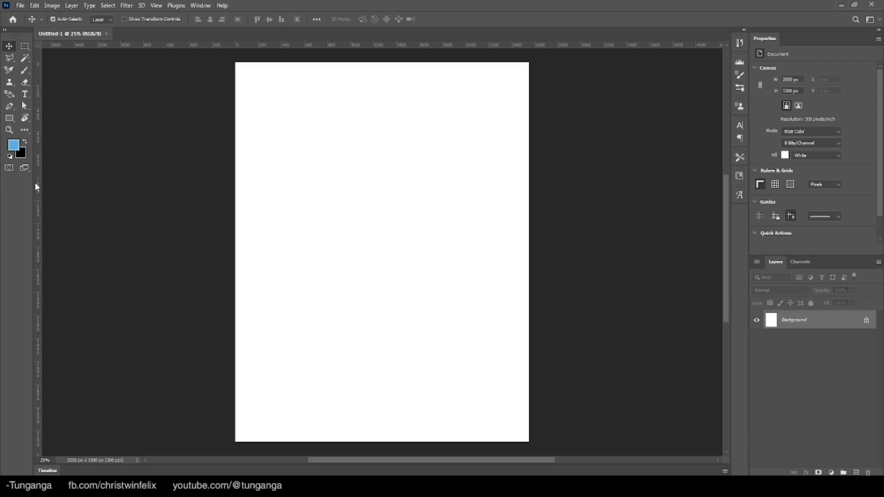
# Step: Toggle the tools panel between single-column and double-column layout
pyautogui.click(5, 31)
pyautogui.click(4, 30)
pyautogui.click(5, 30)
pyautogui.click(5, 30)
# Step: Add four new empty layers above the Background layer
pyautogui.click(856, 473)
pyautogui.click(856, 473)
pyautogui.click(856, 473)
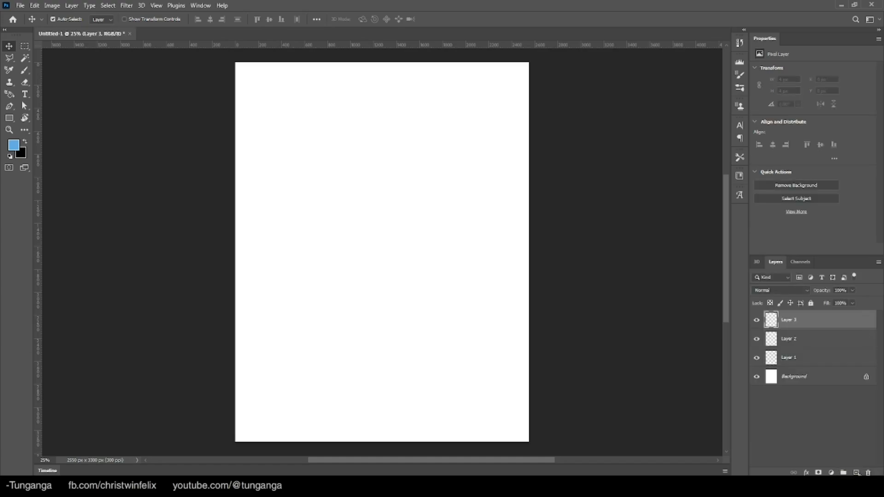
pyautogui.click(856, 473)
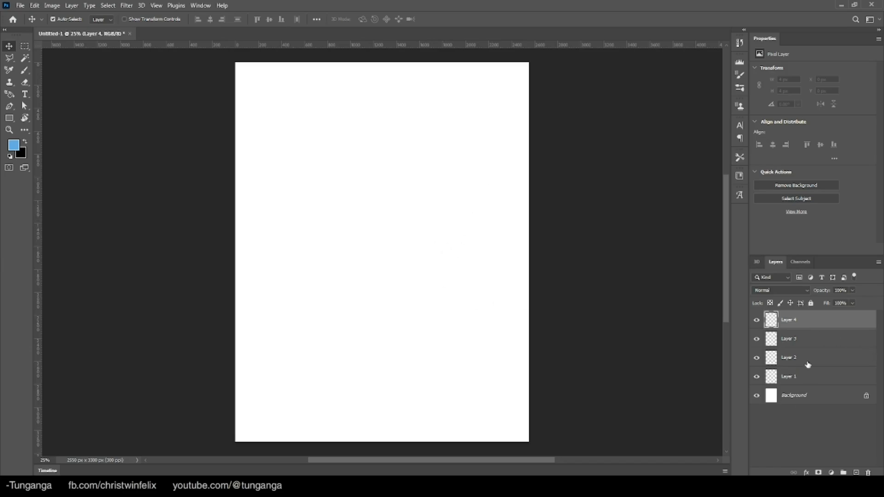
# Step: Delete the four empty layers one after another, leaving only the Background layer
pyautogui.click(870, 473)
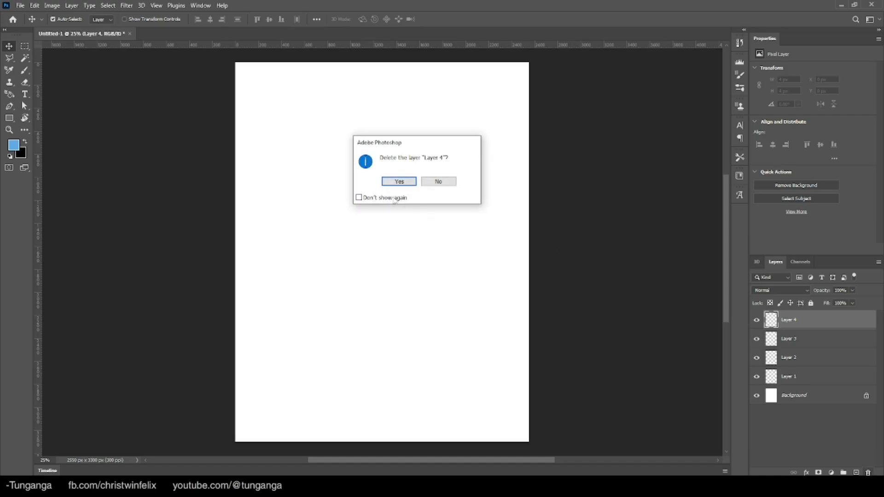
pyautogui.press('Return')
pyautogui.press('Delete')
pyautogui.press('Return')
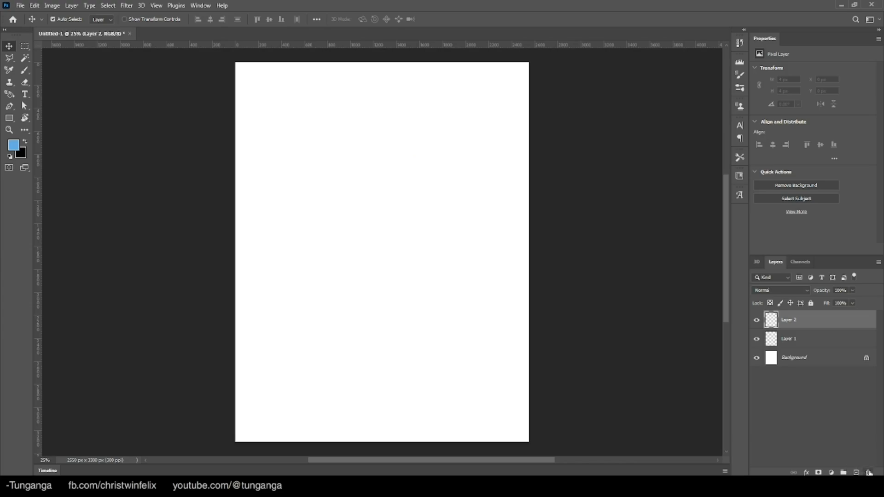
pyautogui.press('Delete')
pyautogui.press('Return')
pyautogui.click(867, 473)
pyautogui.click(397, 180)
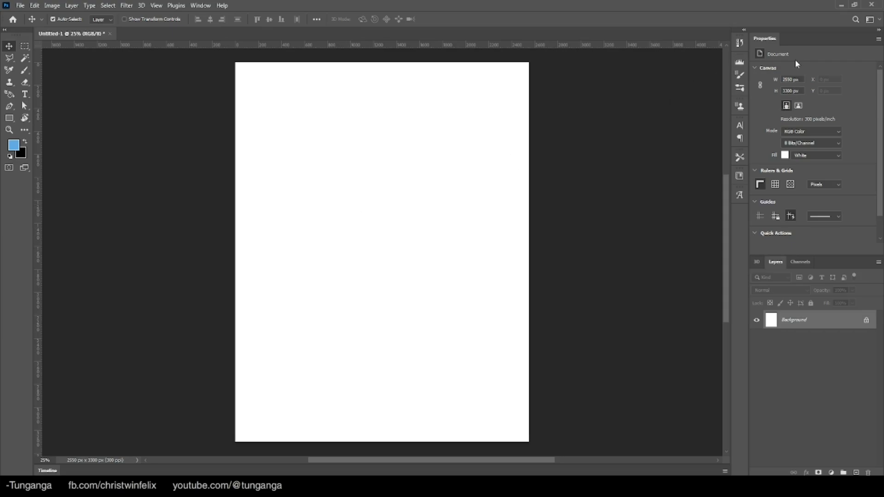
# Step: Draw a blue rectangle shape about 816 × 762 px near the middle of the page and delete it
pyautogui.click(9, 119)
pyautogui.moveTo(322, 182); pyautogui.dragTo(417, 269)
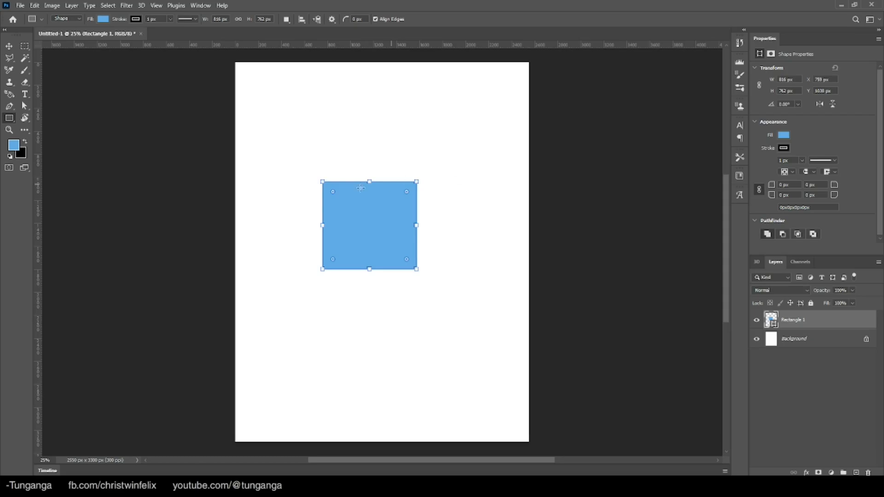
pyautogui.click(9, 46)
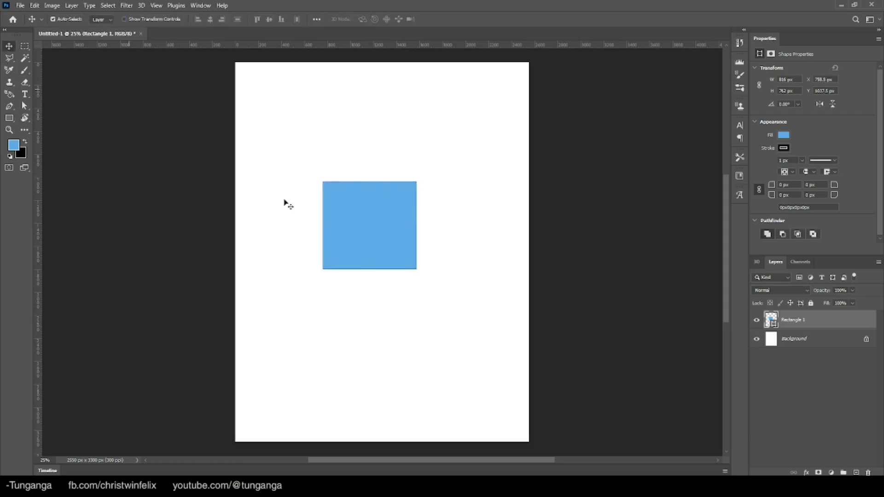
pyautogui.click(383, 216)
pyautogui.press('Delete')
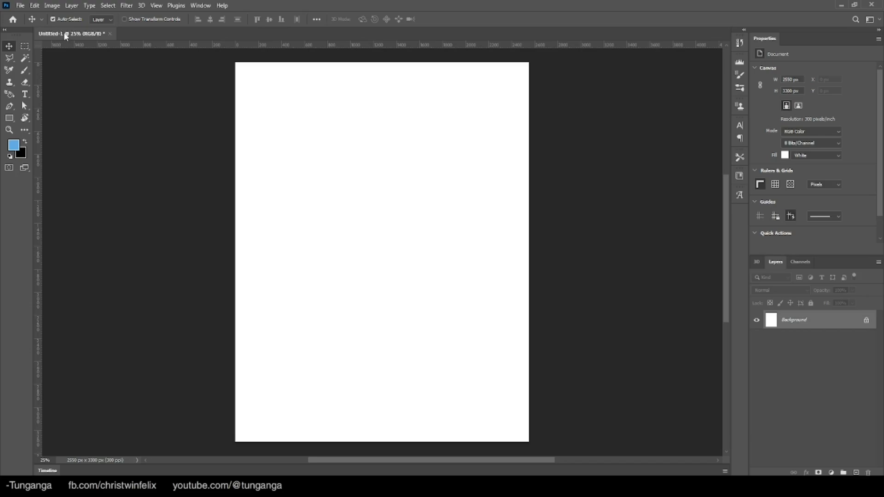
# Step: Create a new landscape document, 11 × 8.5 inches at 300 pixels/inch, in RGB Color with a white background
pyautogui.moveTo(66, 36); pyautogui.dragTo(286, 29)
pyautogui.press('ctrl')
pyautogui.hotkey('ctrl', 'n')
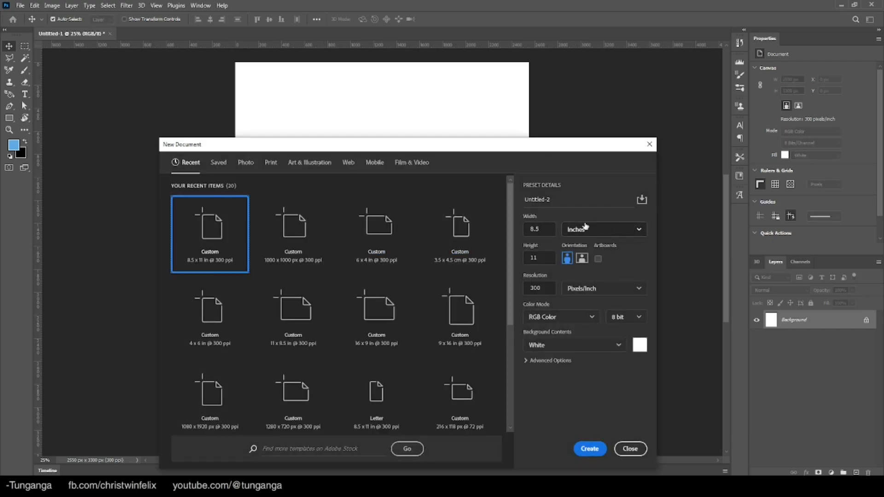
pyautogui.click(579, 263)
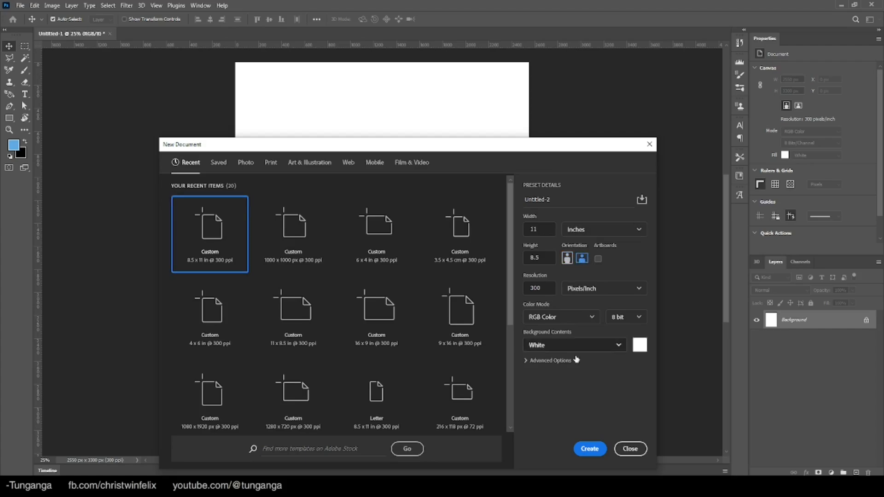
pyautogui.click(587, 451)
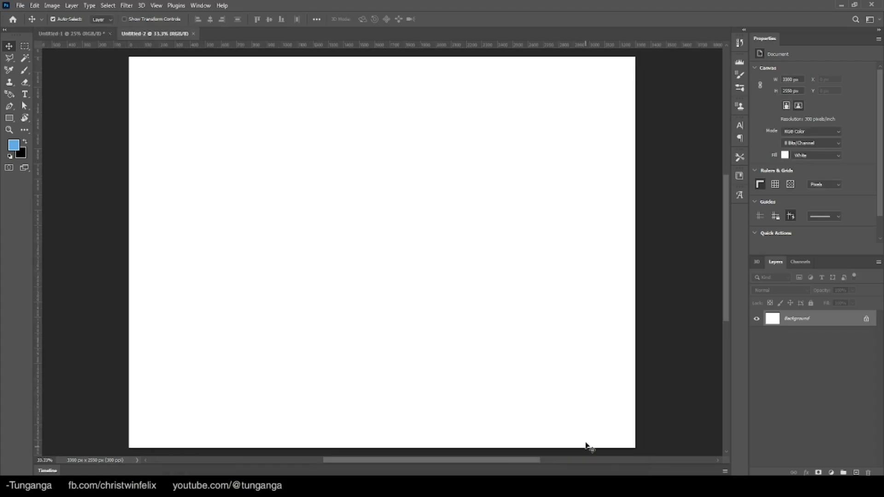
# Step: Switch back and forth between the two open documents, ending on Untitled-1
pyautogui.click(94, 34)
pyautogui.click(146, 34)
pyautogui.click(80, 34)
pyautogui.click(133, 34)
pyautogui.click(76, 34)
pyautogui.click(135, 34)
pyautogui.click(76, 34)
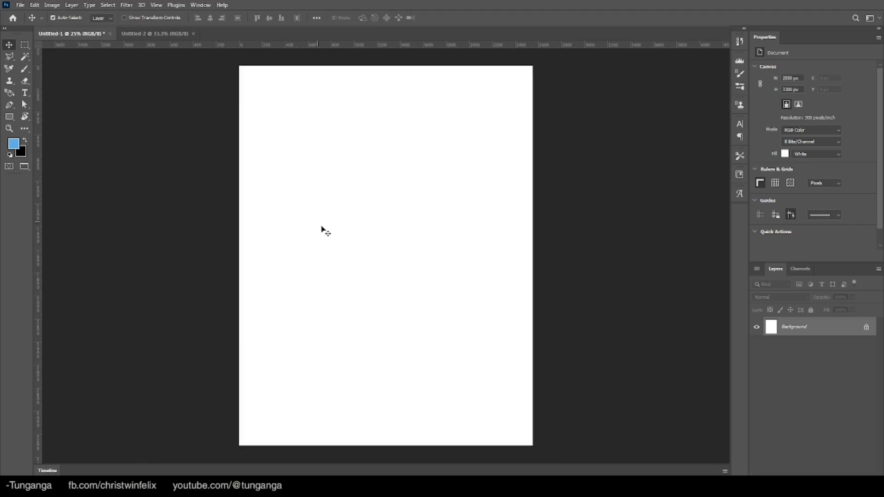
# Step: Cycle through the screen modes, including full screen, and return to the standard screen mode
pyautogui.press('f')
pyautogui.press('f')
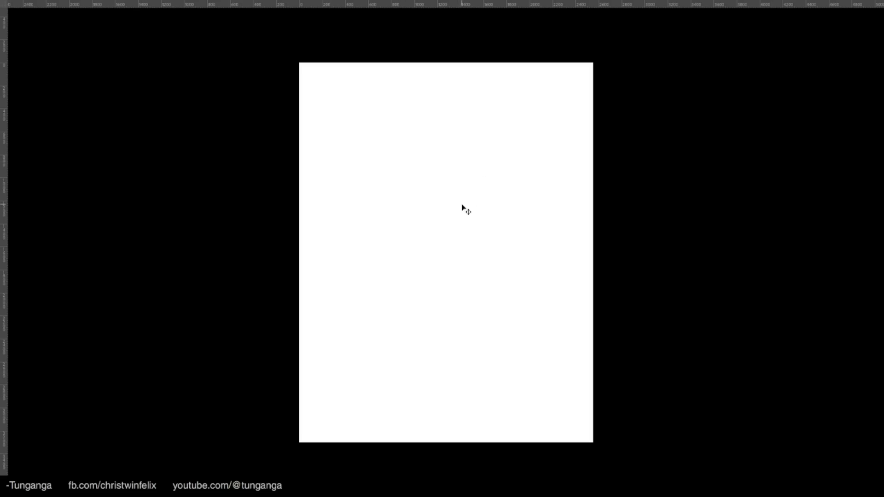
pyautogui.press('f')
pyautogui.hotkey('shift', 'f')
pyautogui.press('f')
pyautogui.press('f')
pyautogui.press('f')
pyautogui.press('f')
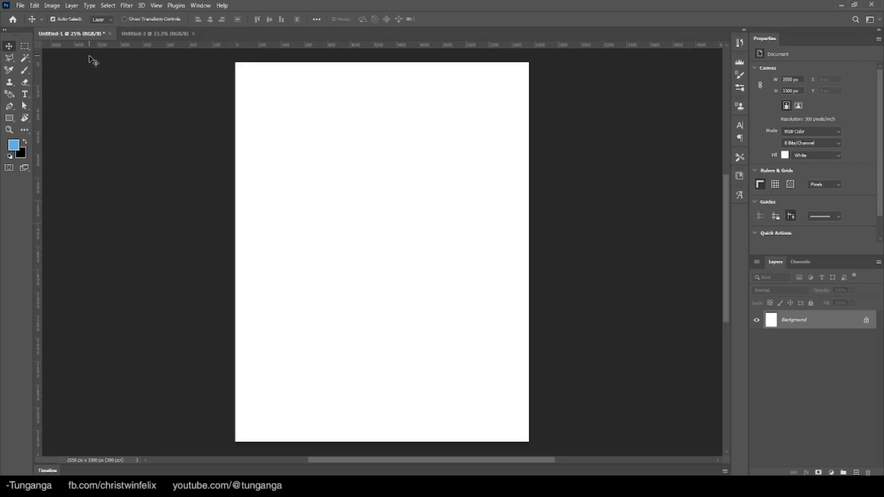
# Step: Toggle the rulers off and on again, and set the ruler units to inches
pyautogui.hotkey('ctrl', 'r')
pyautogui.hotkey('ctrl', 'r')
pyautogui.rightClick(265, 45)
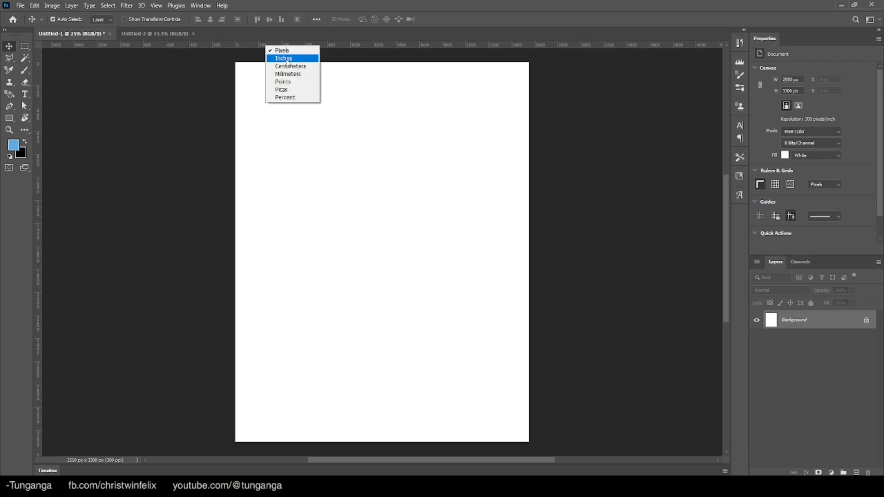
pyautogui.click(286, 59)
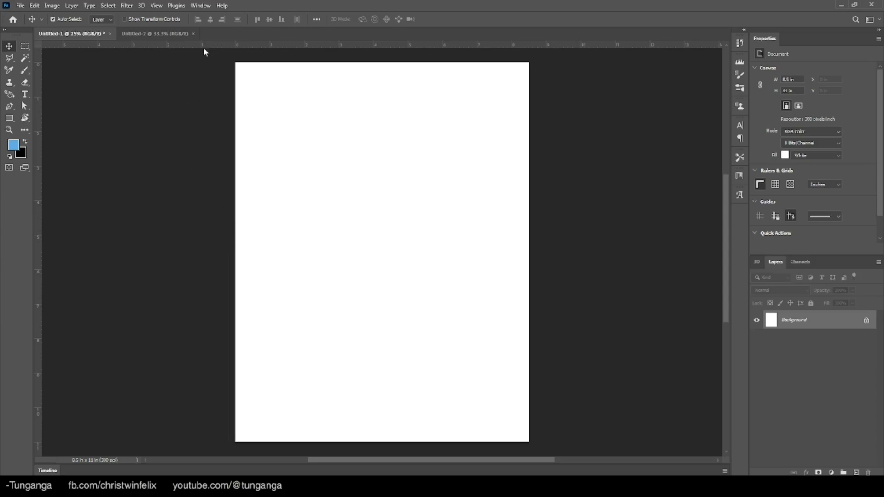
# Step: Place margin guides on Untitled-1: horizontal at about 1.2 and 10 in, vertical at about 1 and 7.5 in
pyautogui.moveTo(193, 44); pyautogui.dragTo(185, 103)
pyautogui.moveTo(36, 129); pyautogui.dragTo(272, 130)
pyautogui.moveTo(37, 141); pyautogui.dragTo(495, 146)
pyautogui.moveTo(433, 46); pyautogui.dragTo(435, 408)
# Step: Add inner guides to the page: horizontal at about 3 and 6.2 in, vertical at about 4.9 in
pyautogui.moveTo(161, 45); pyautogui.dragTo(174, 166)
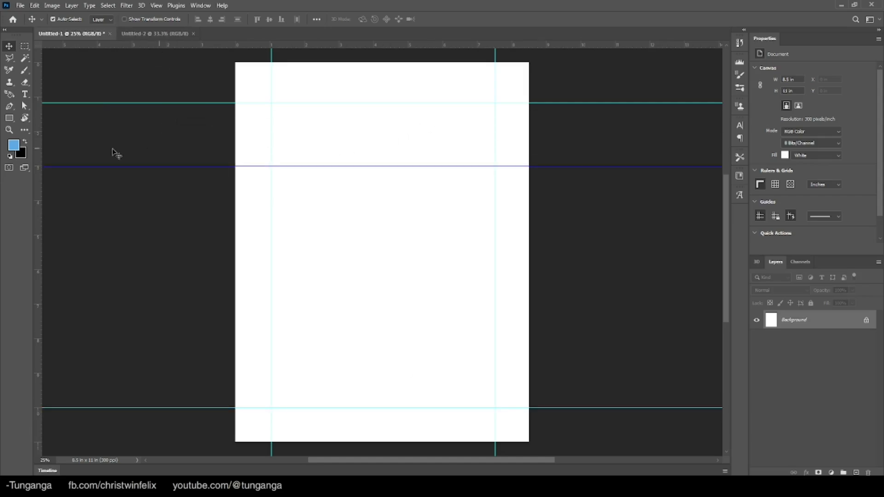
pyautogui.moveTo(37, 180); pyautogui.dragTo(404, 194)
pyautogui.moveTo(420, 45); pyautogui.dragTo(434, 287)
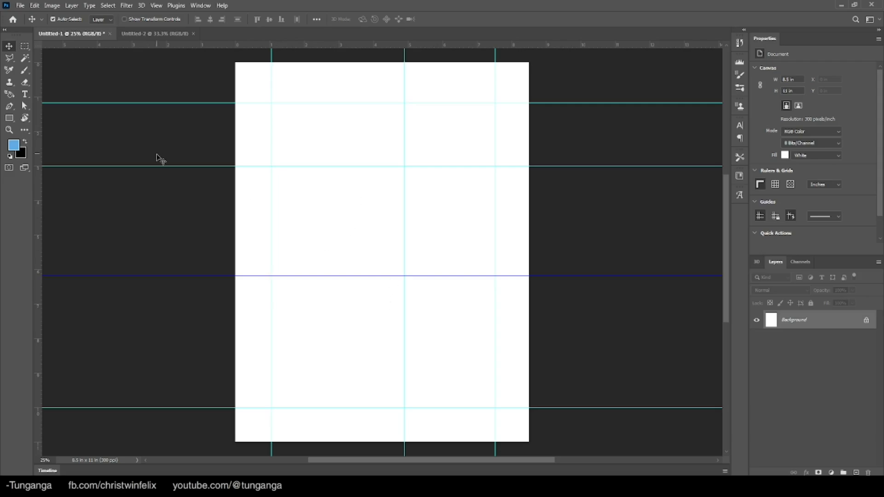
# Step: Remove all horizontal and vertical guides from the page and hide the rulers
pyautogui.moveTo(160, 166); pyautogui.dragTo(146, 42)
pyautogui.moveTo(155, 103); pyautogui.dragTo(147, 42)
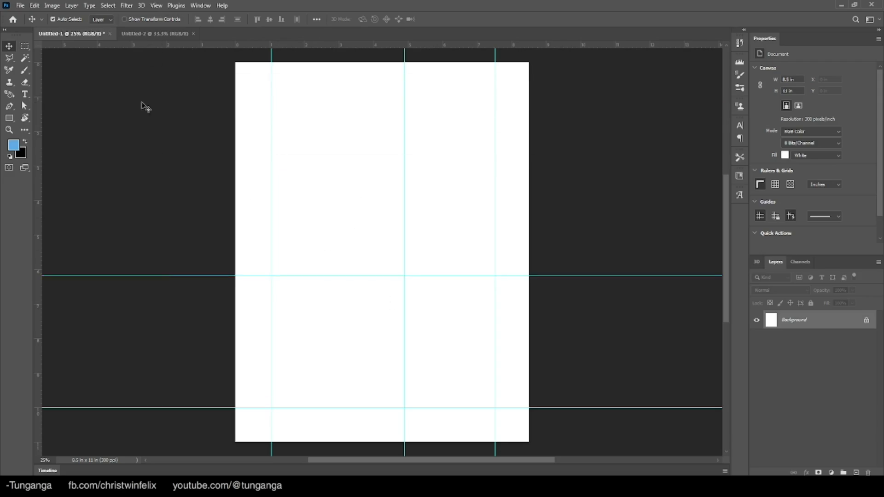
pyautogui.moveTo(168, 275); pyautogui.dragTo(174, 19)
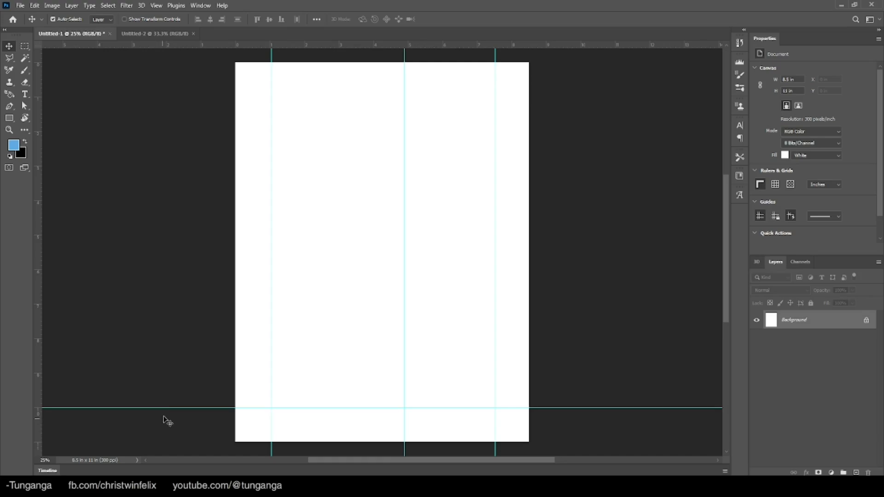
pyautogui.moveTo(166, 408); pyautogui.dragTo(204, 20)
pyautogui.moveTo(272, 65); pyautogui.dragTo(271, 44)
pyautogui.moveTo(404, 54); pyautogui.dragTo(404, 44)
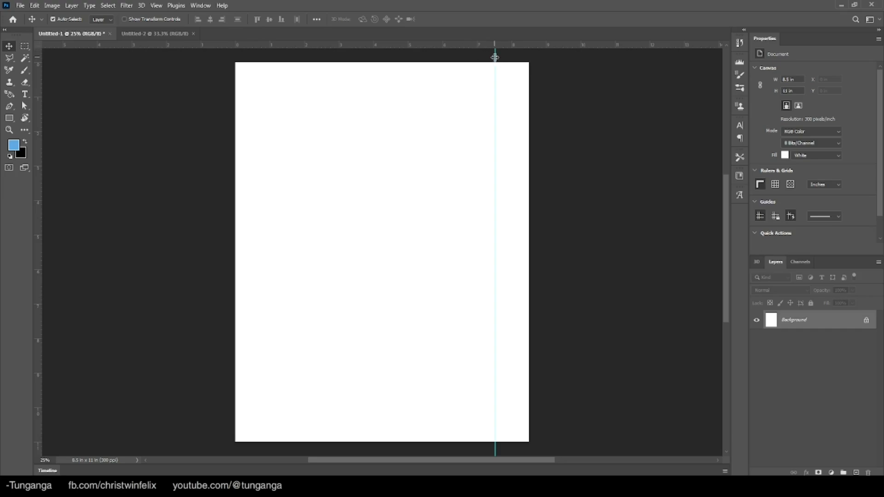
pyautogui.moveTo(495, 57); pyautogui.dragTo(495, 44)
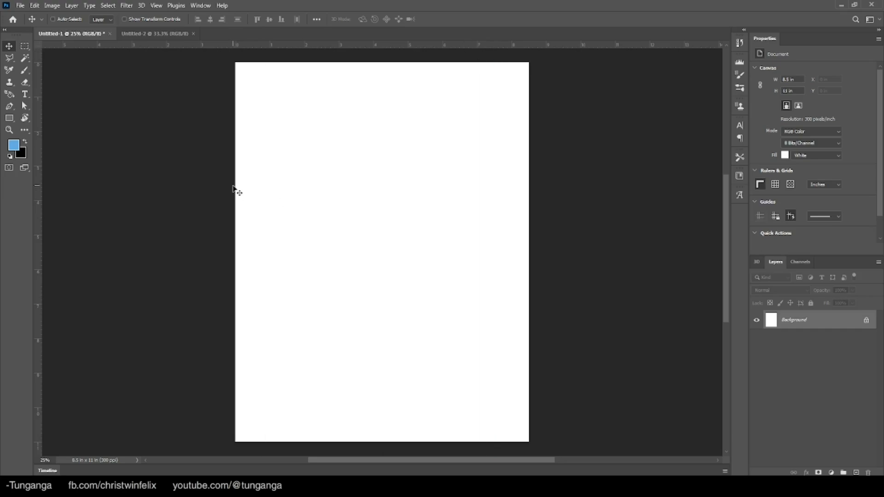
pyautogui.hotkey('ctrl', 'r')
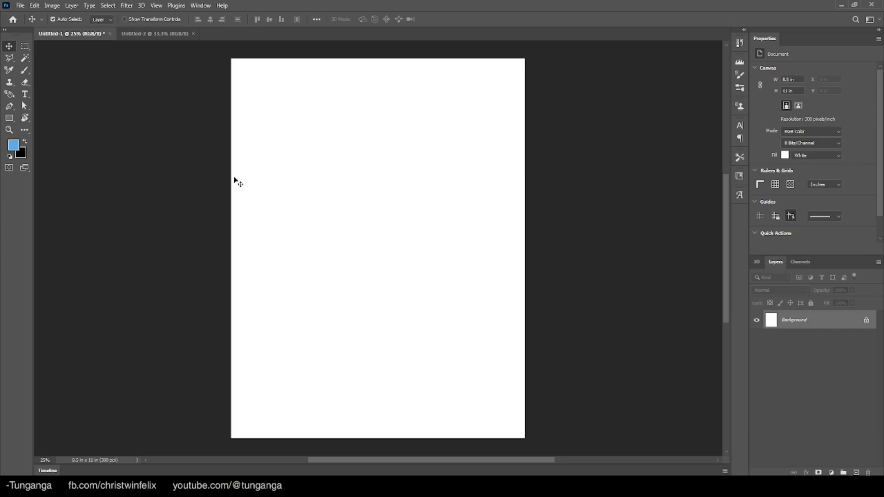